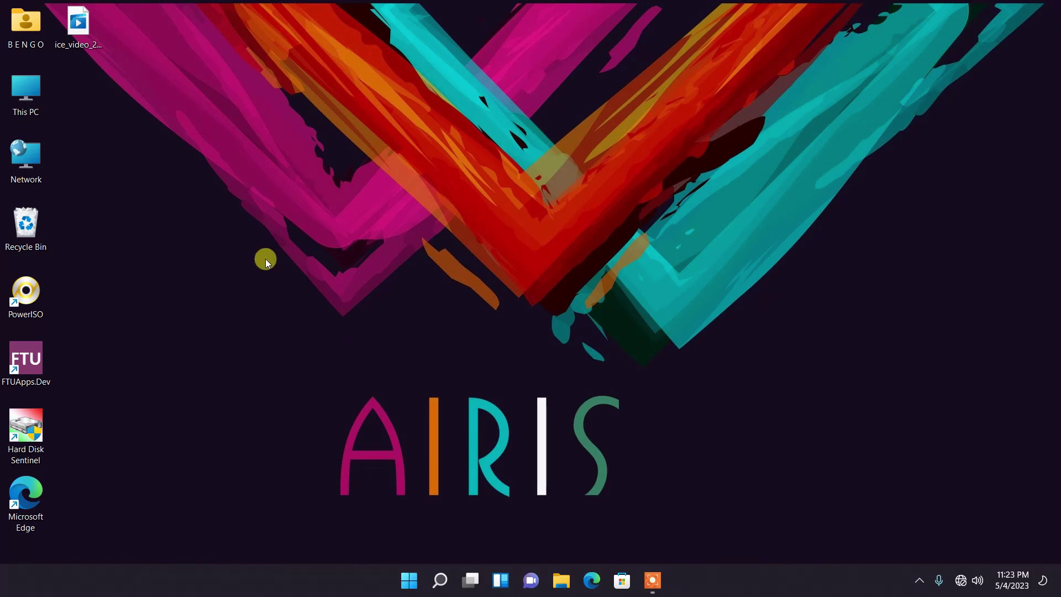
- Create a desktop folder named 'New folder' and place it just above-left of the AIRIS lettering
key("shift+F10")
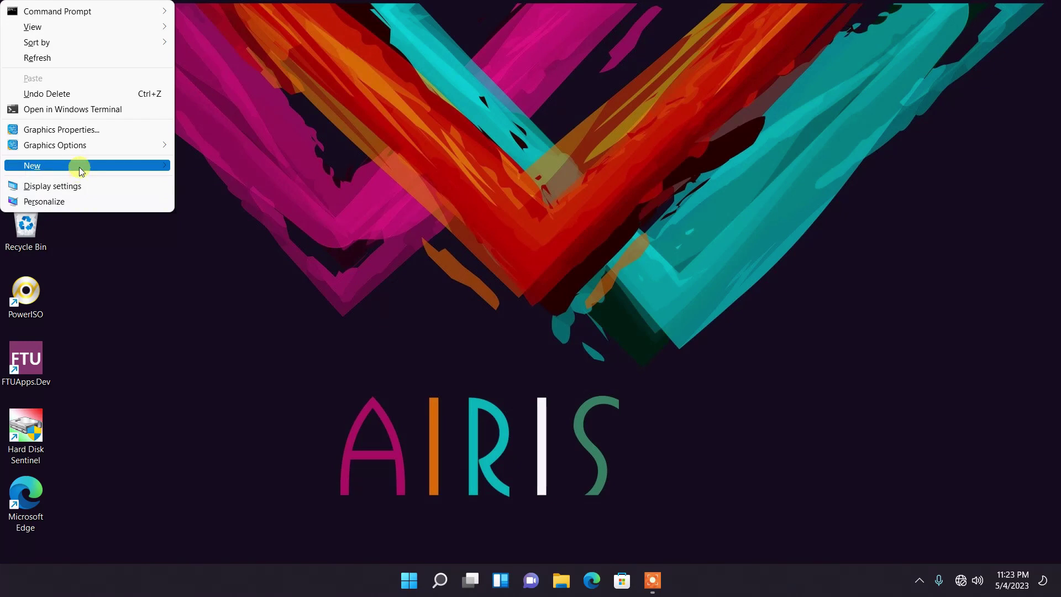
left_click(160, 164)
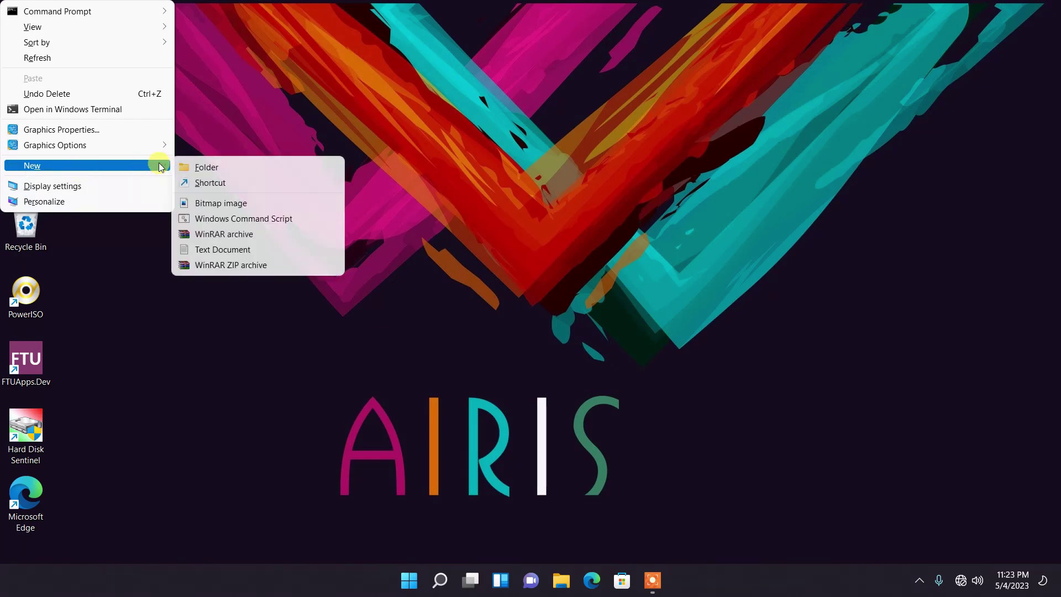
left_click(235, 163)
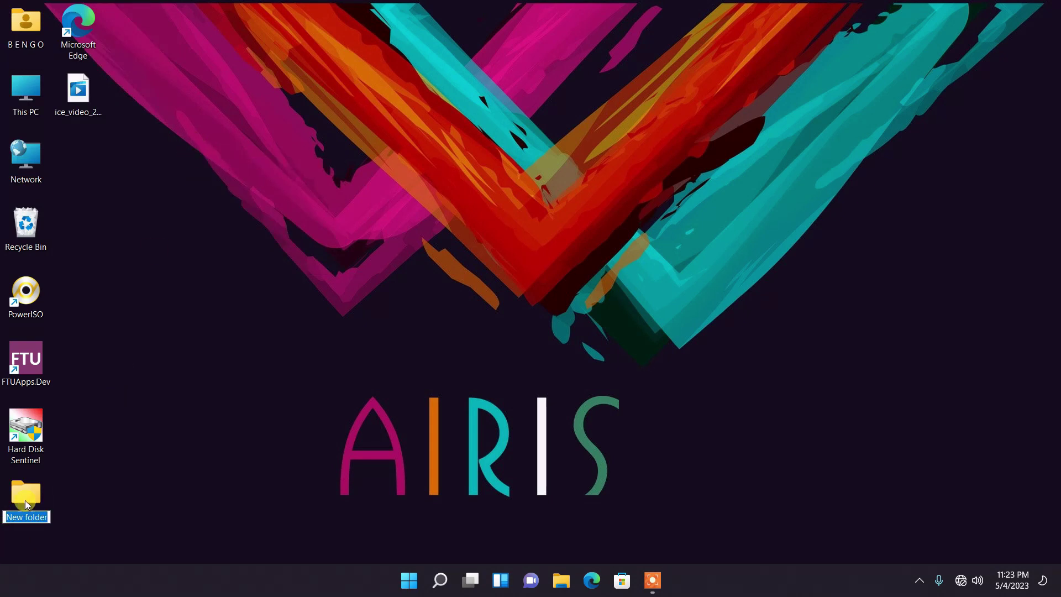
left_click(150, 429)
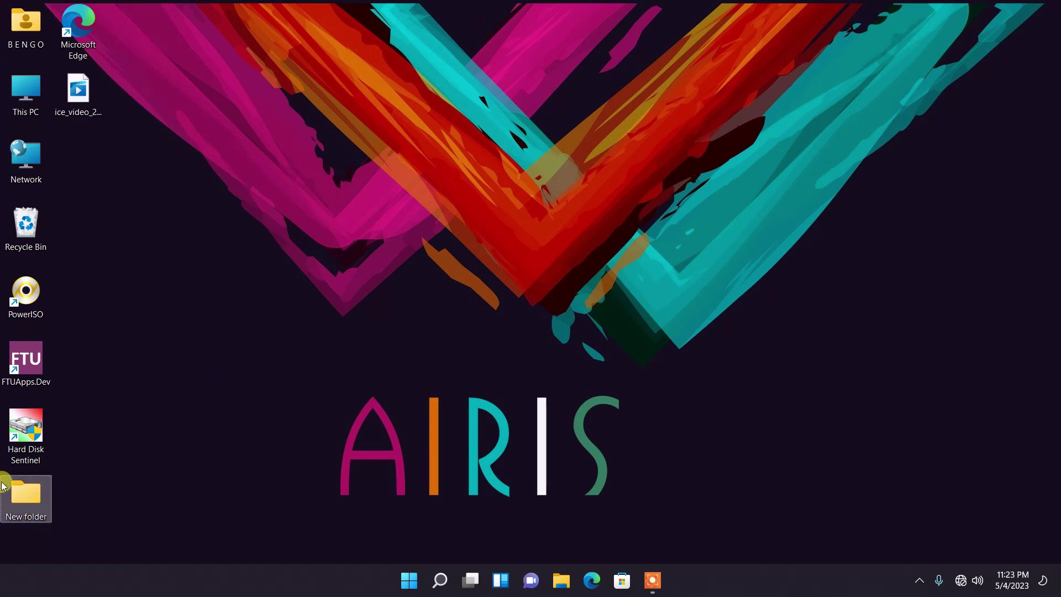
left_click_drag(20, 492, 337, 357)
left_click_drag(257, 350, 258, 350)
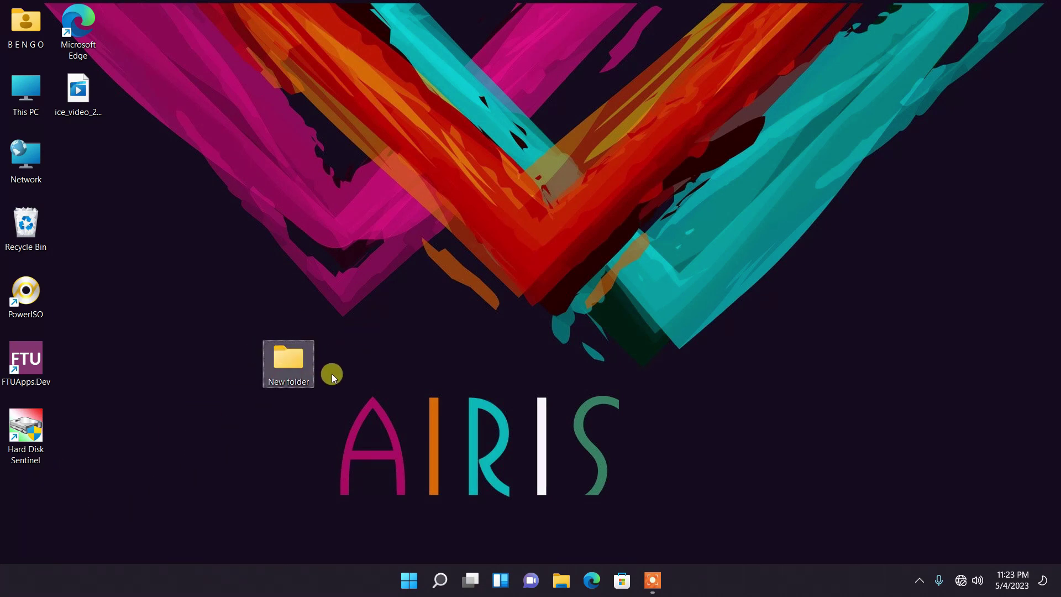
- Rename the new folder to an invisible Alt+255 character so it has no visible label
double_click(274, 360)
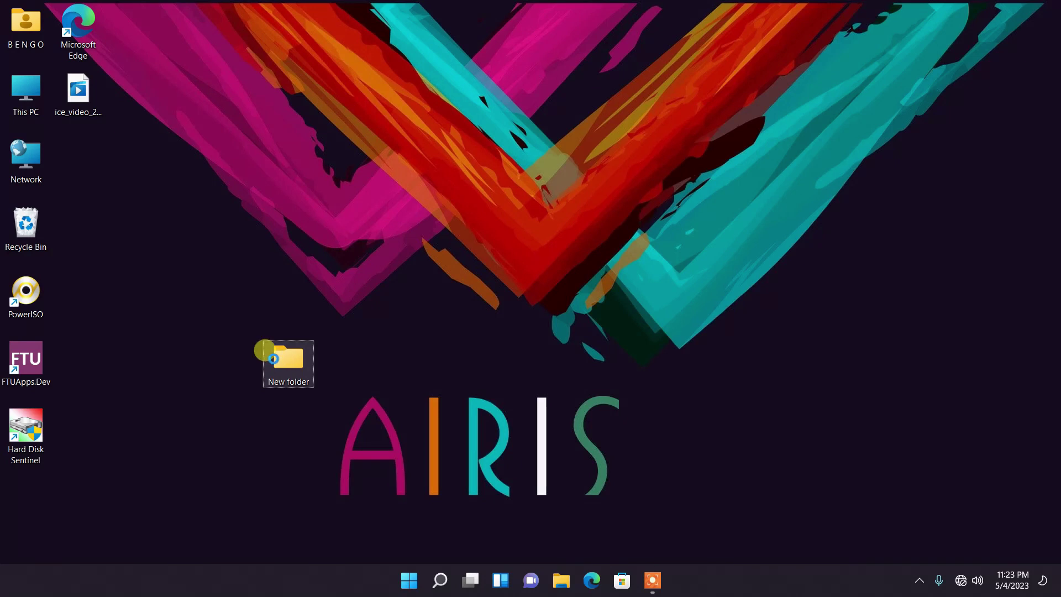
right_click(273, 359)
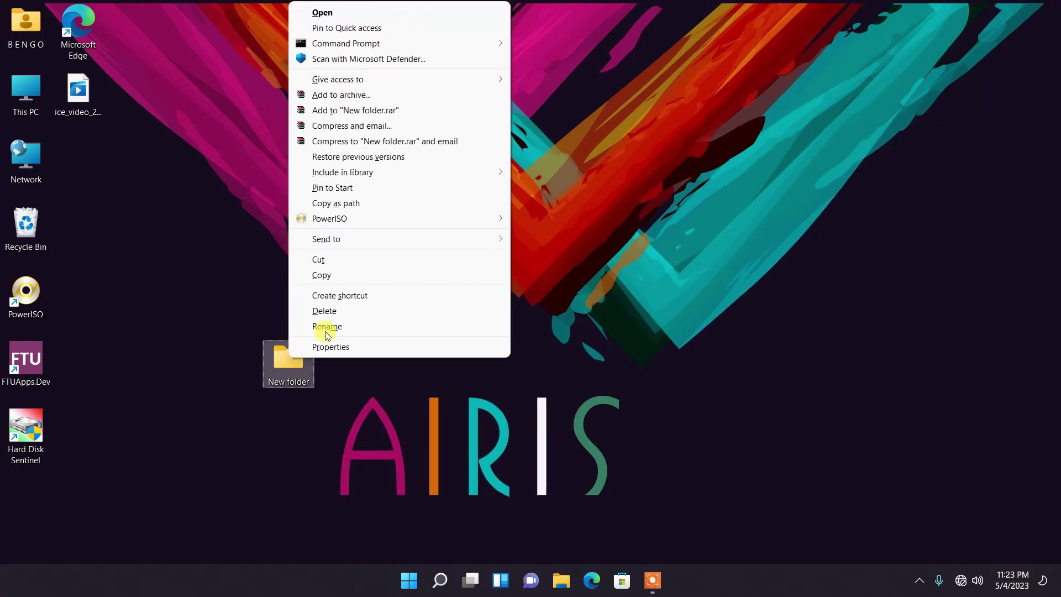
left_click(351, 326)
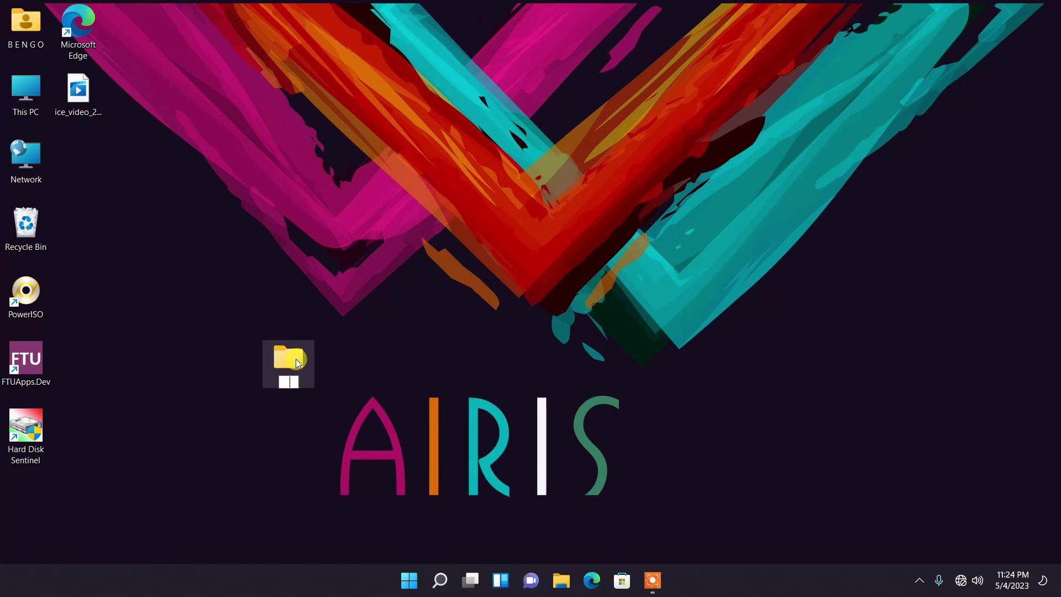
key("Return")
- Change the nameless folder's icon to the blank, transparent icon in its Properties and apply it
right_click(296, 363)
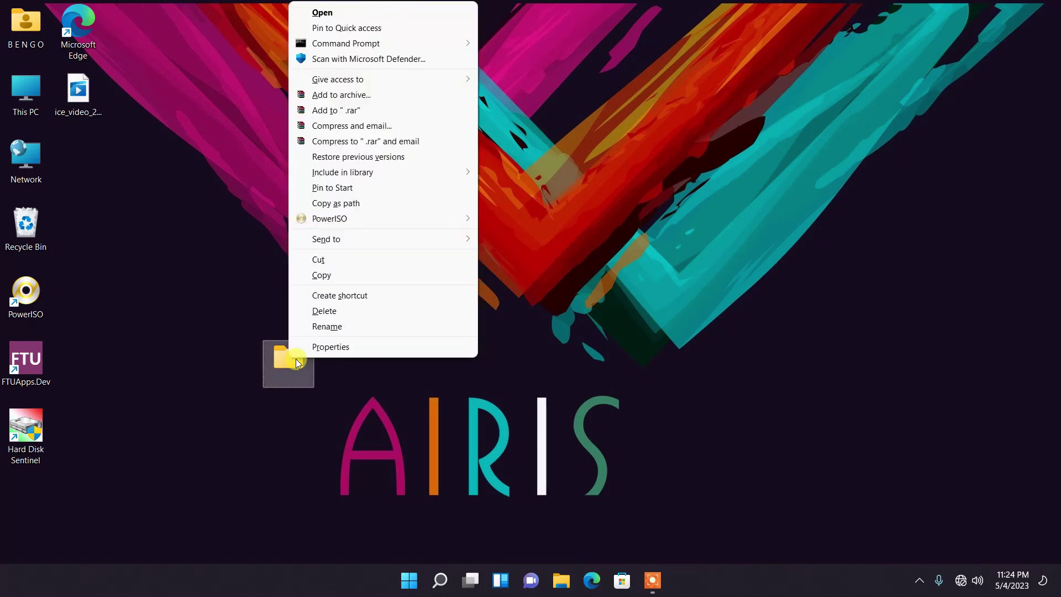
left_click(340, 347)
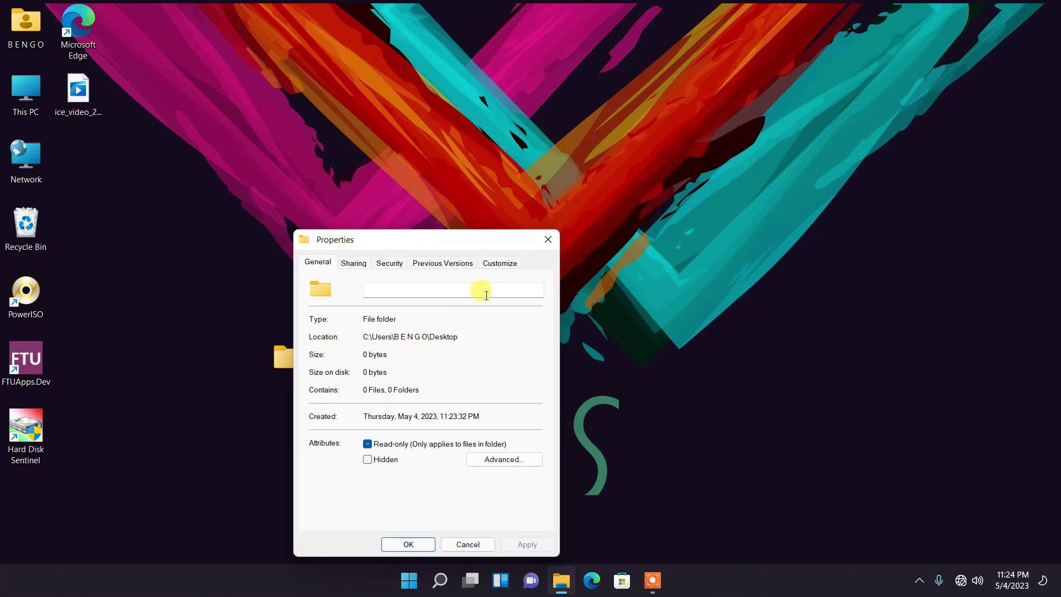
left_click(502, 264)
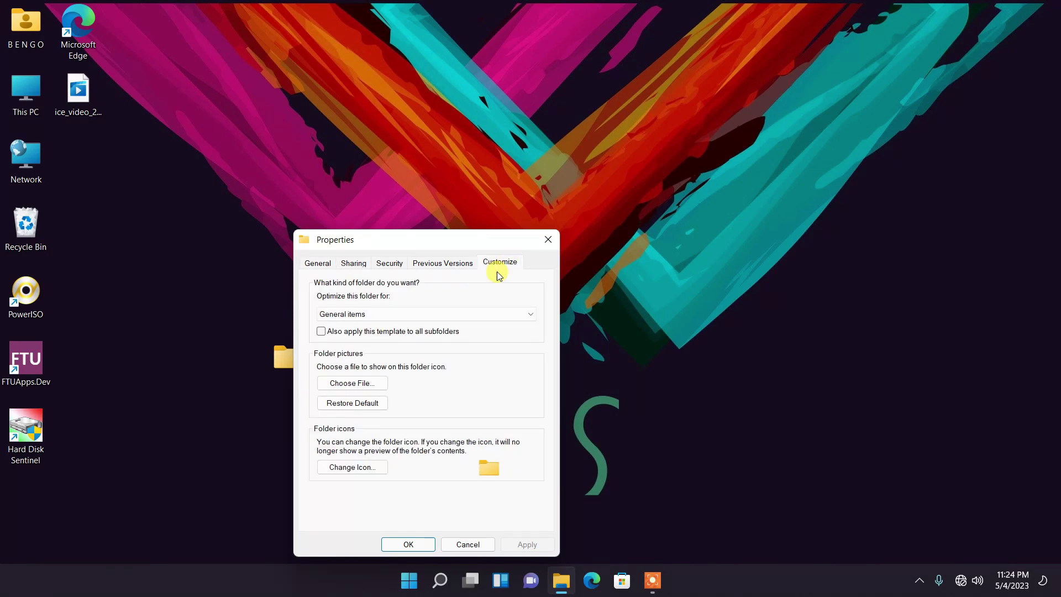
left_click(353, 473)
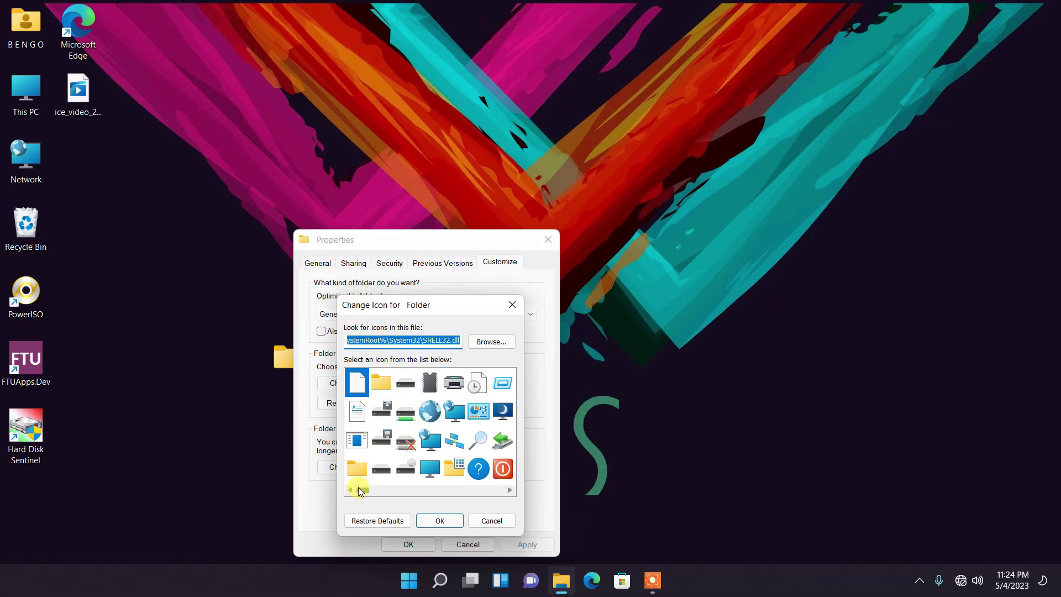
left_click_drag(359, 491, 377, 492)
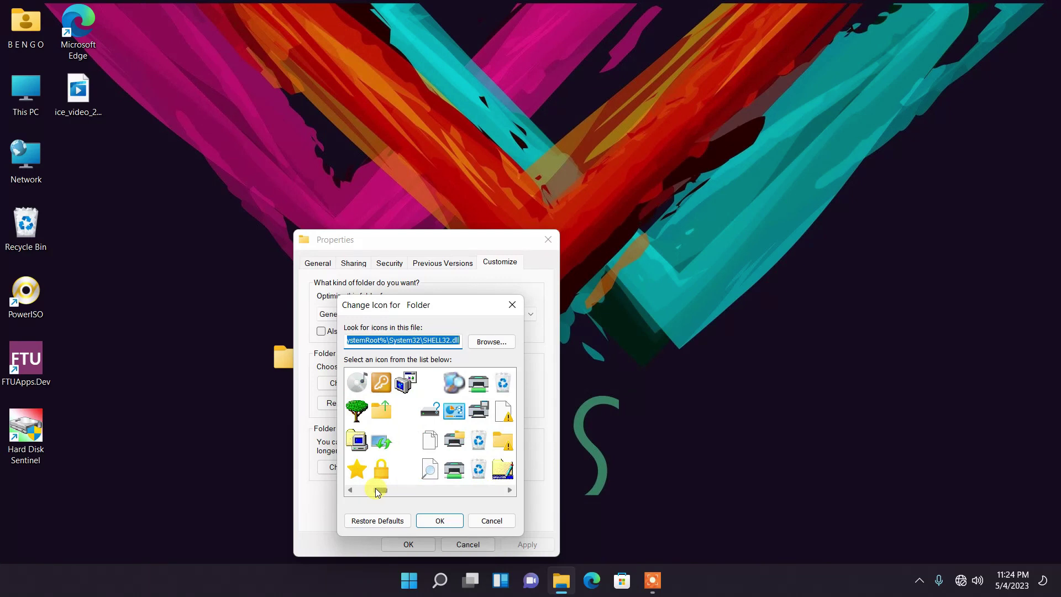
left_click(406, 419)
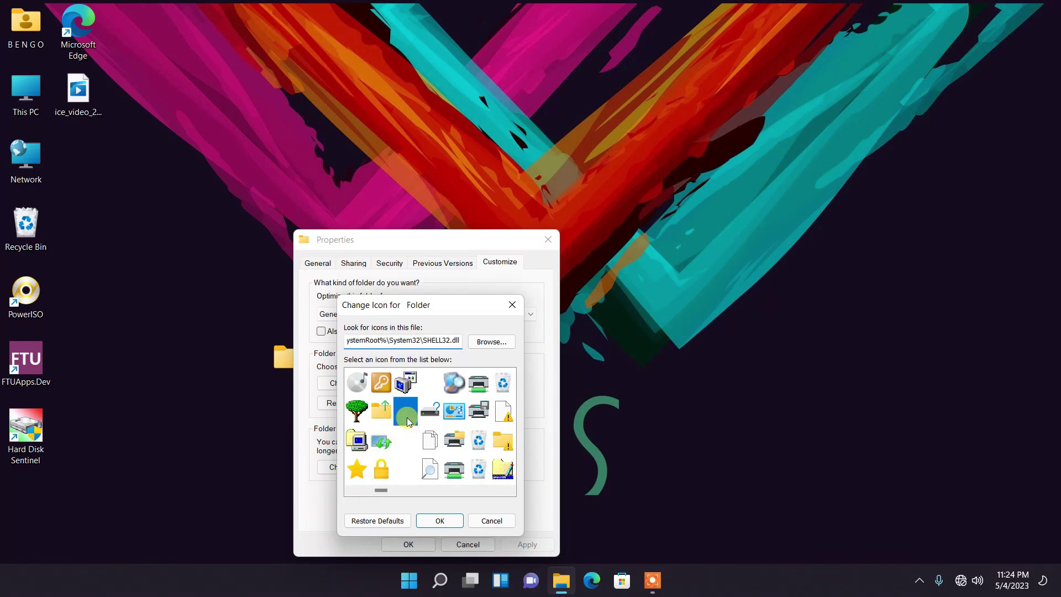
left_click(450, 523)
left_click(528, 542)
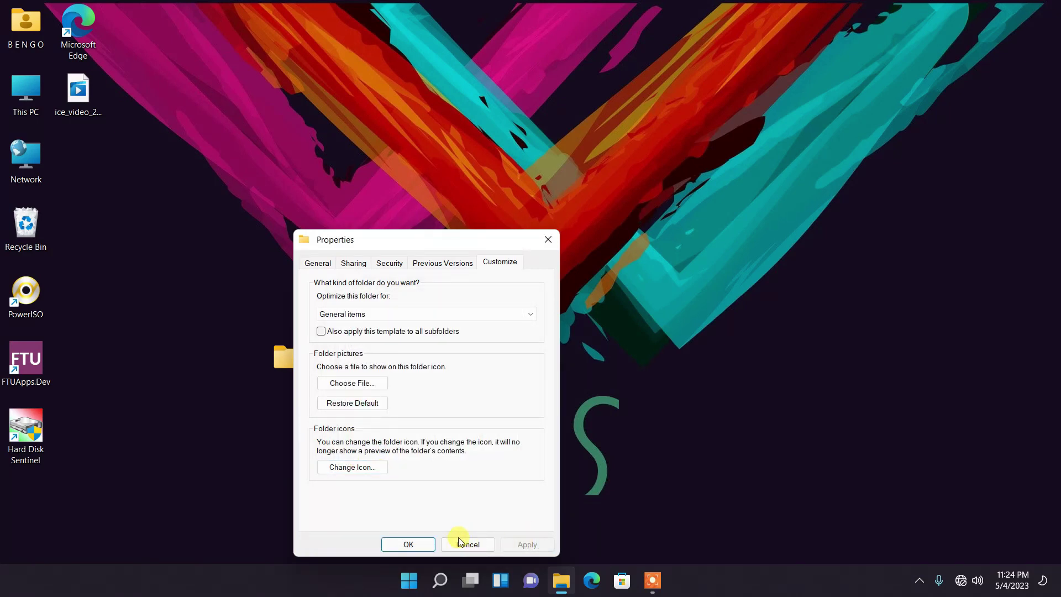
left_click(408, 545)
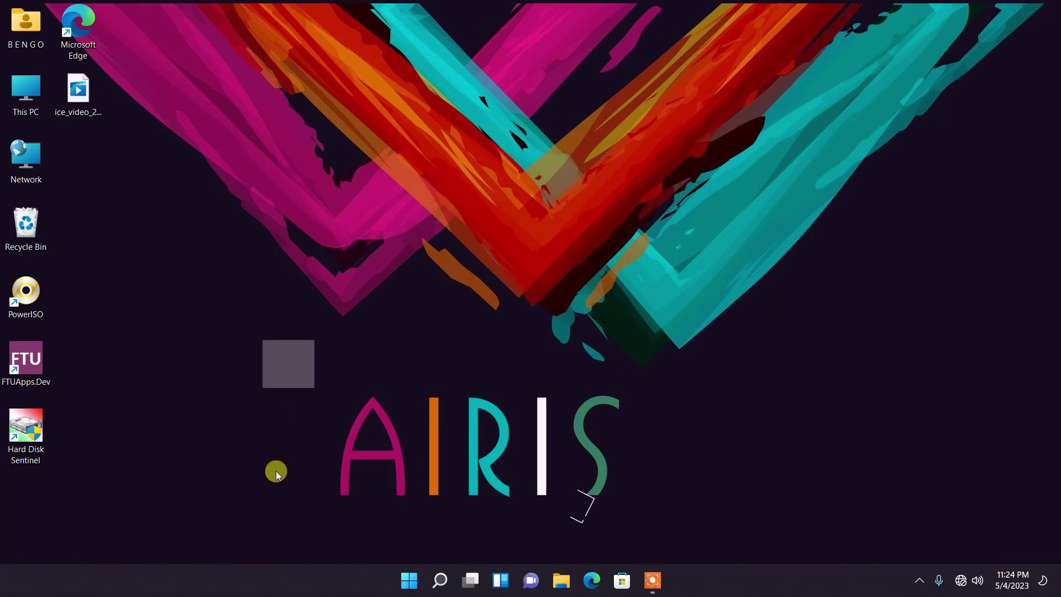
double_click(292, 369)
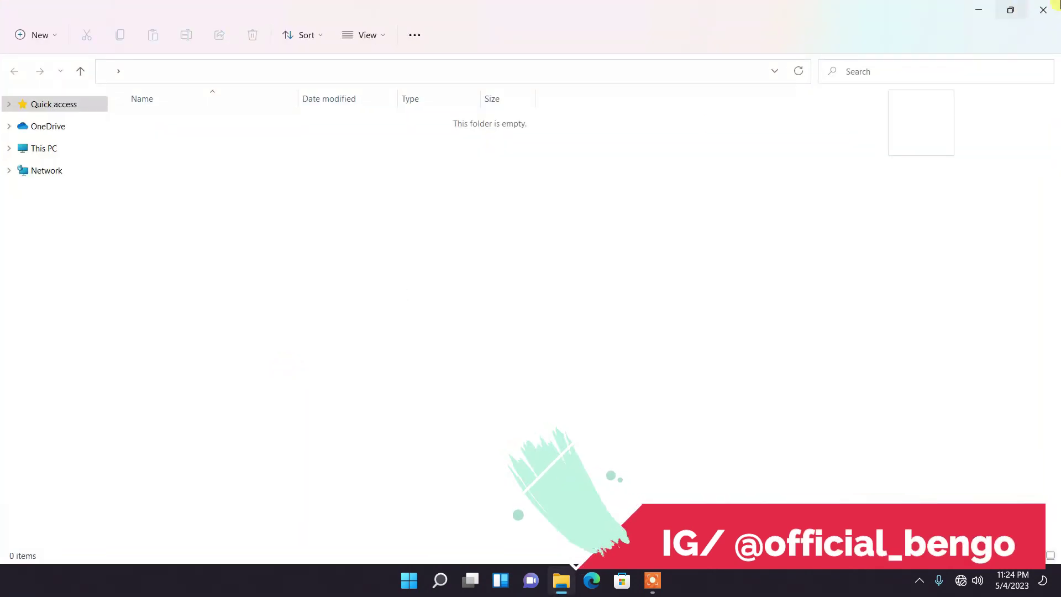
left_click(1042, 9)
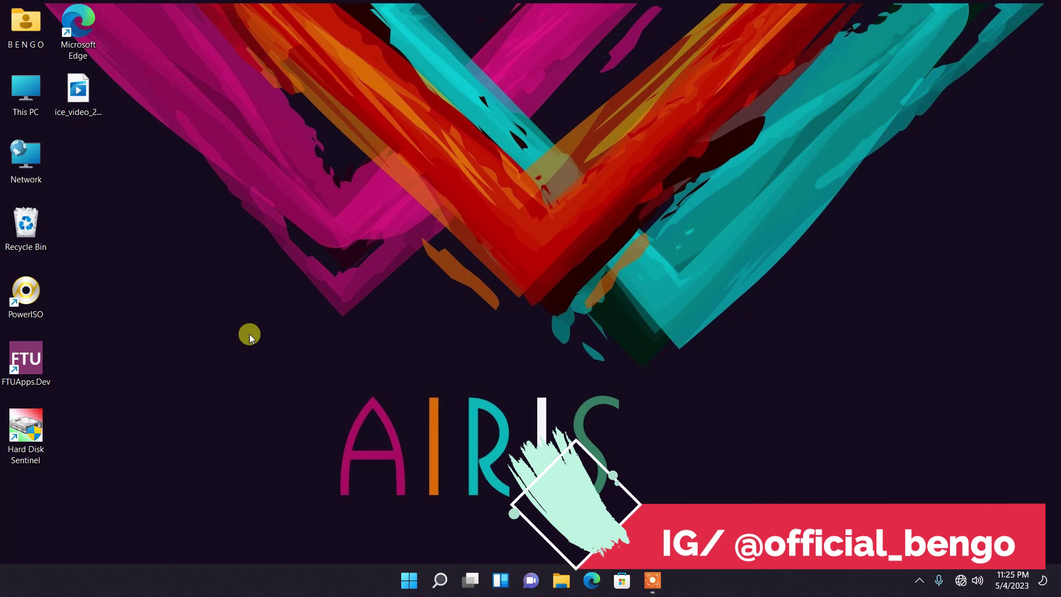
left_click(295, 361)
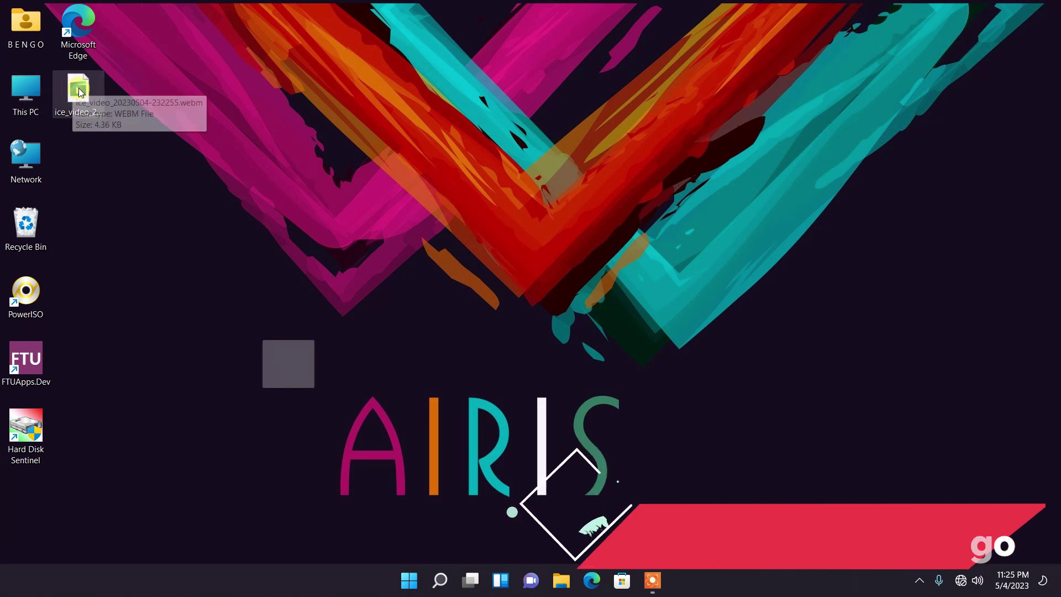
left_click_drag(80, 92, 302, 369)
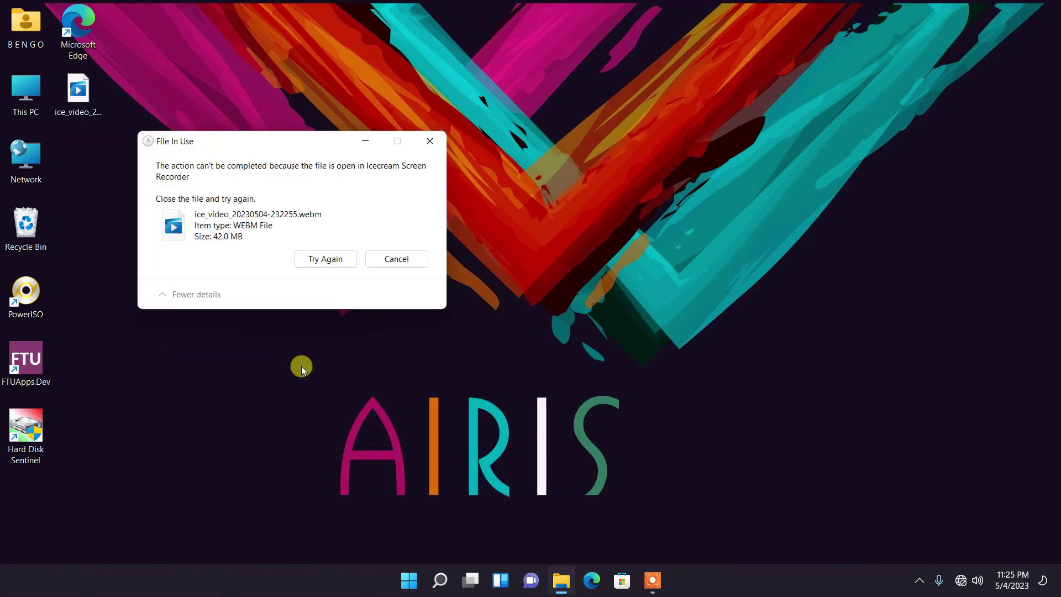
left_click(330, 260)
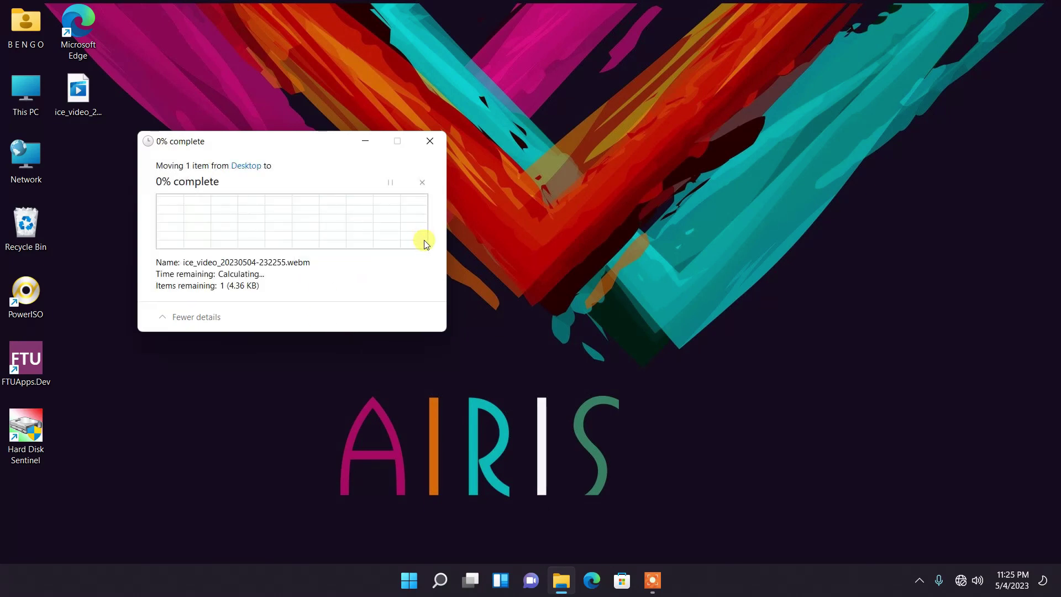
left_click(403, 261)
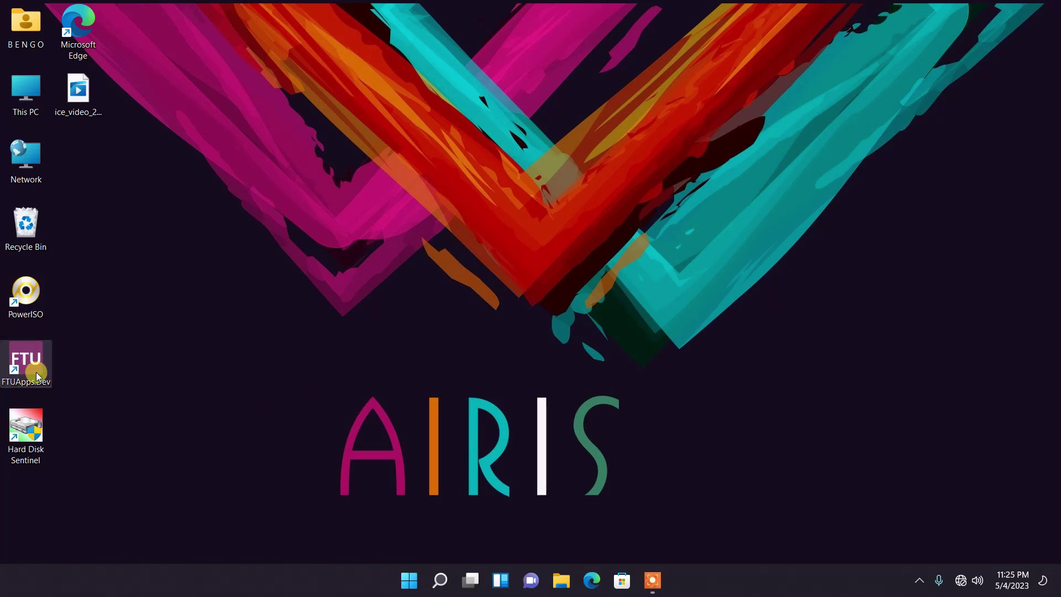
- Drop the FTUApps.Dev shortcut into the invisible folder, then open the folder to show it inside
left_click_drag(34, 371, 194, 310)
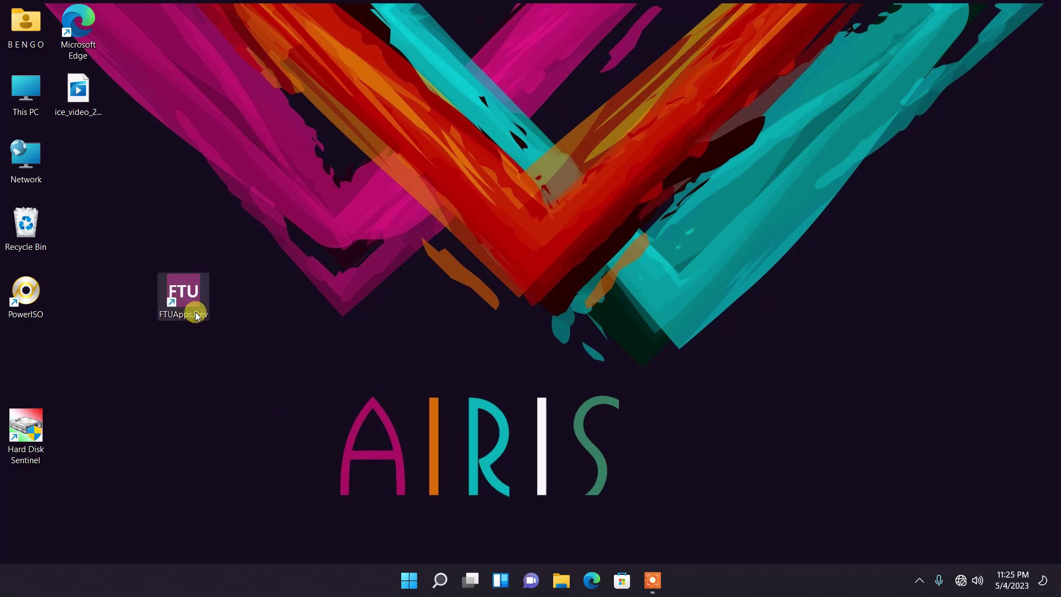
left_click(299, 376)
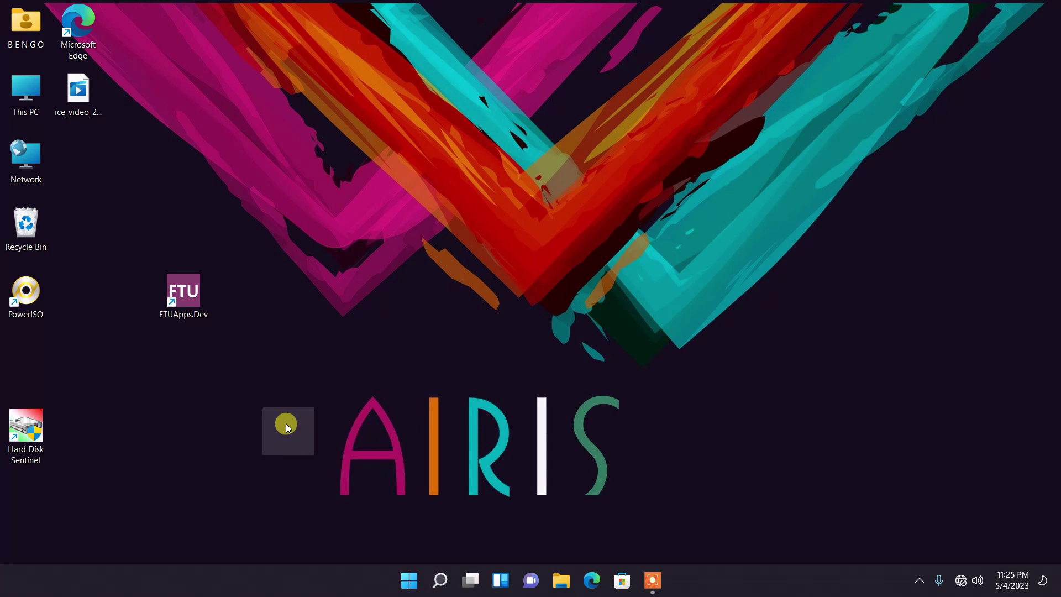
left_click_drag(286, 422, 287, 350)
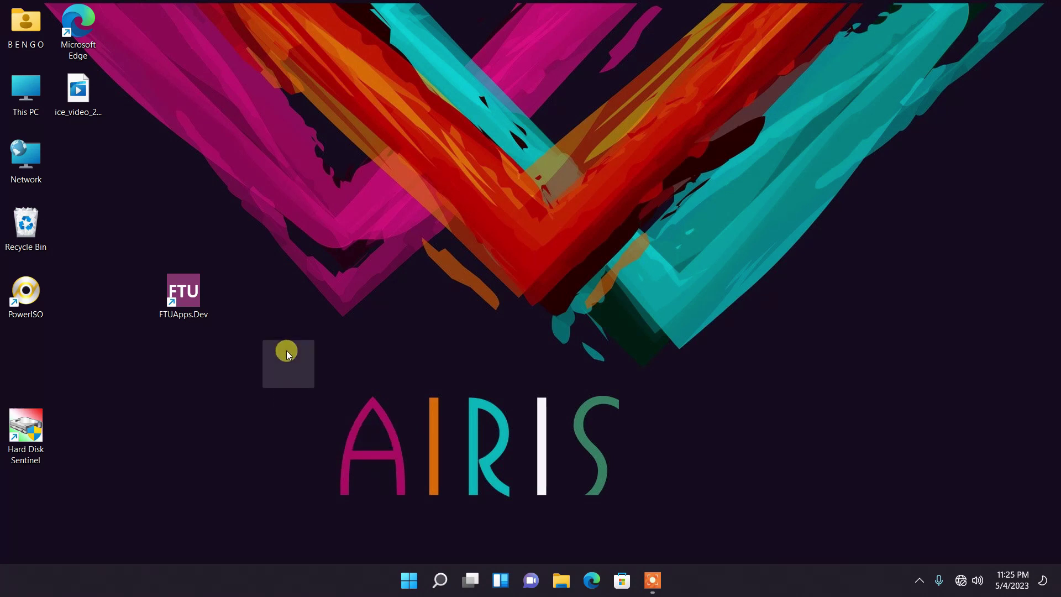
left_click_drag(197, 290, 301, 360)
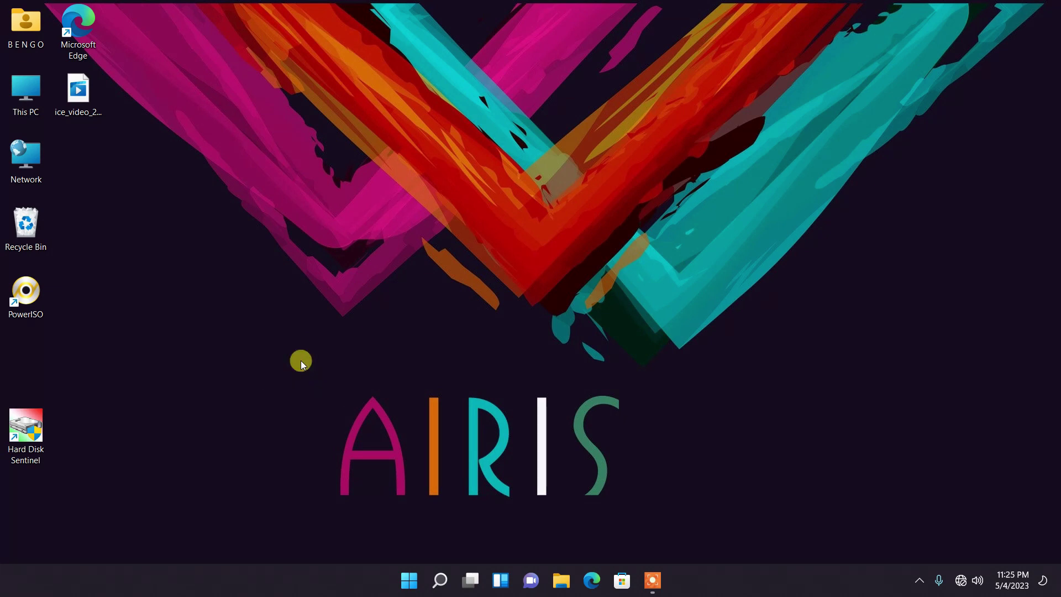
left_click(271, 354)
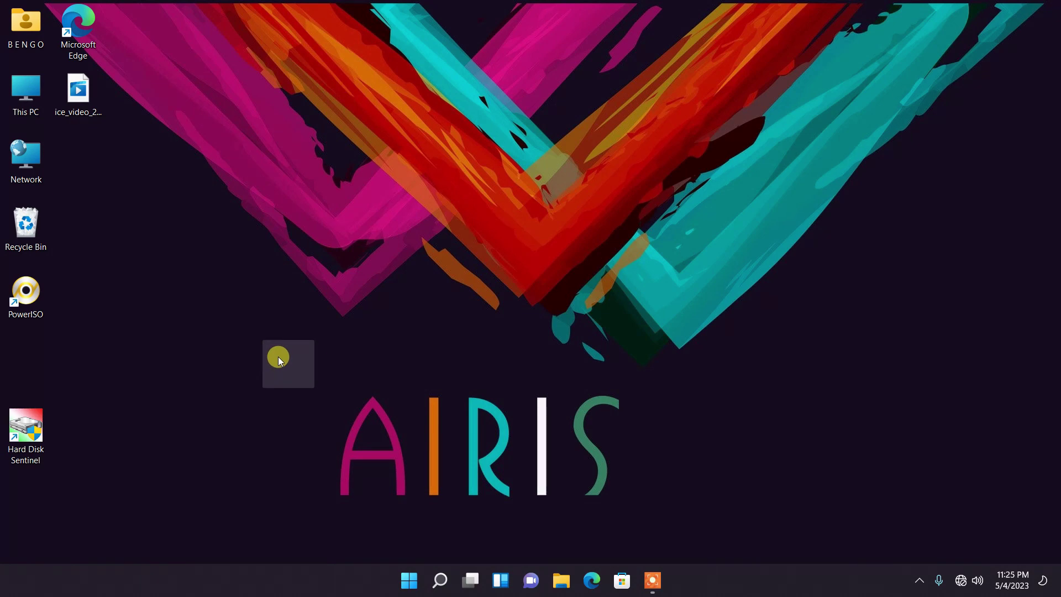
double_click(279, 358)
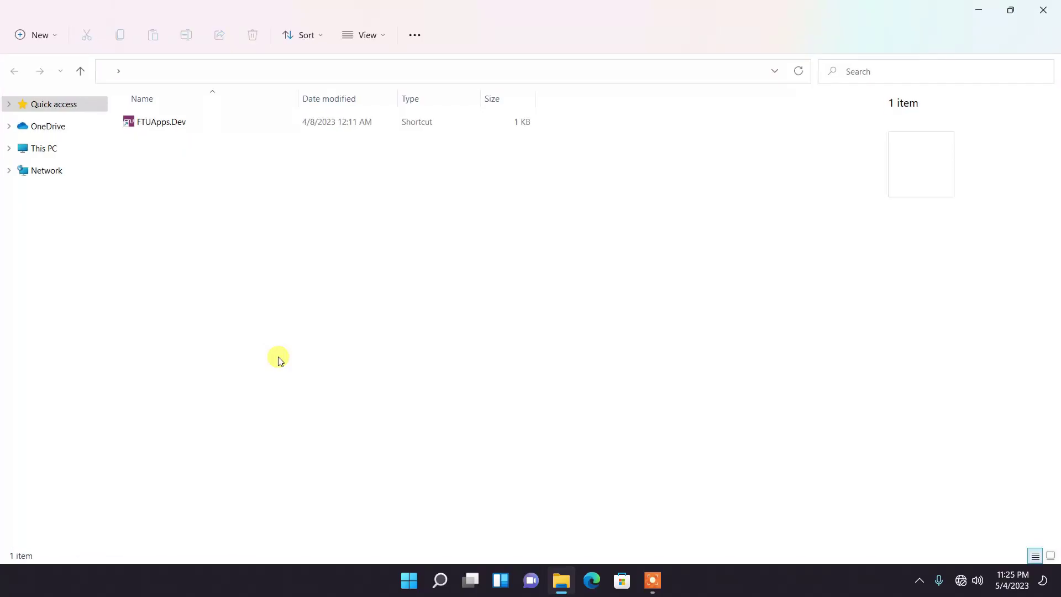